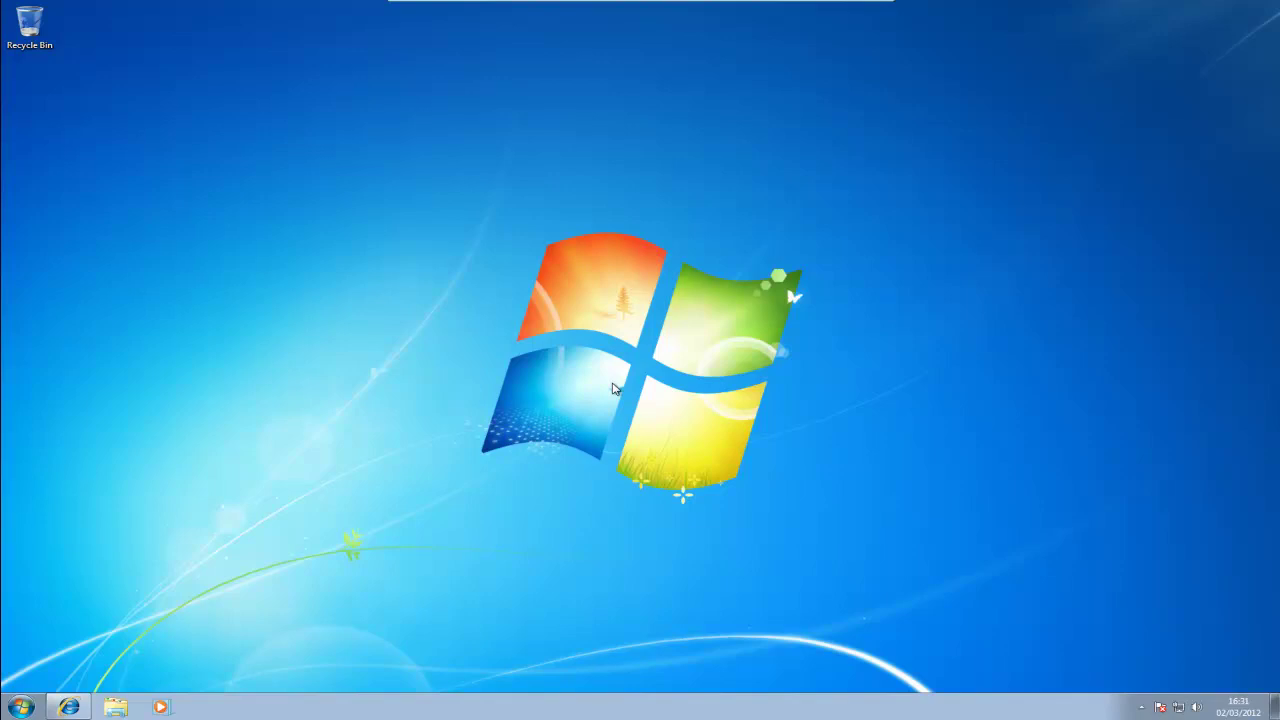
Restore Internet Explorer and open the Windows 8 Consumer Preview page from The future of Windows slide.
{"action": "left_click", "coordinate": [84, 706]}
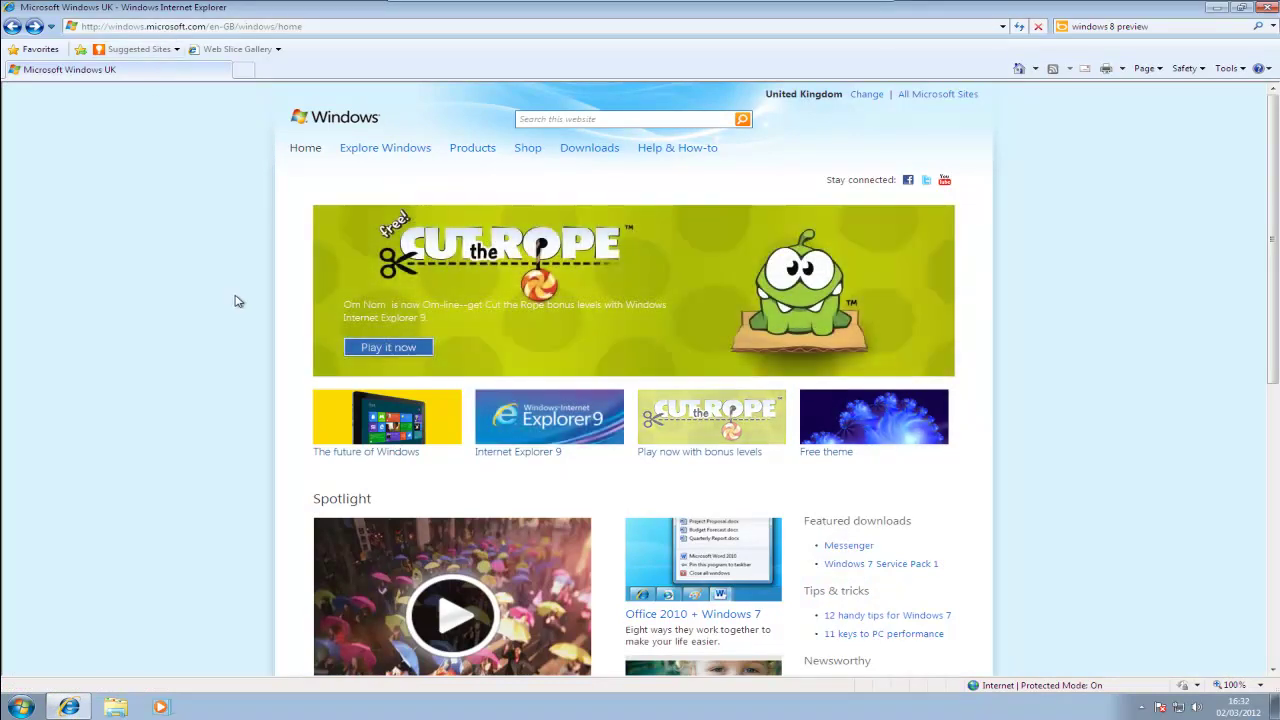
{"action": "left_click", "coordinate": [380, 427]}
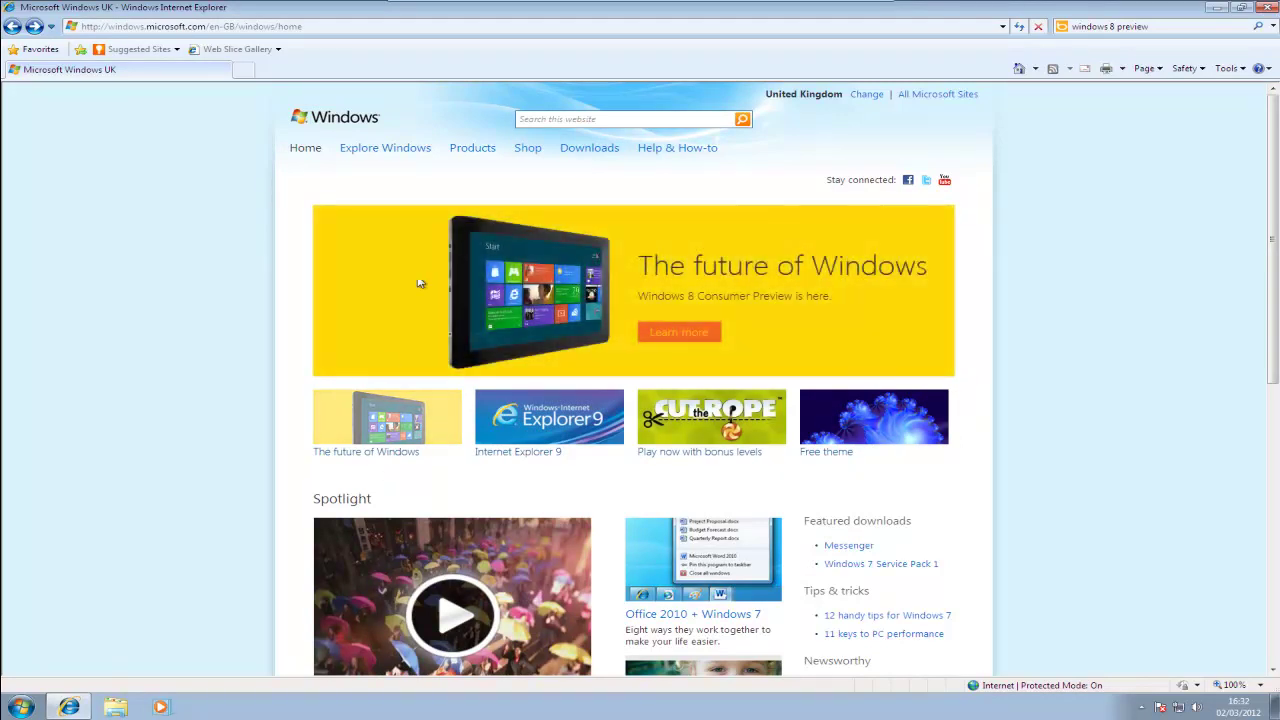
{"action": "left_click", "coordinate": [645, 337]}
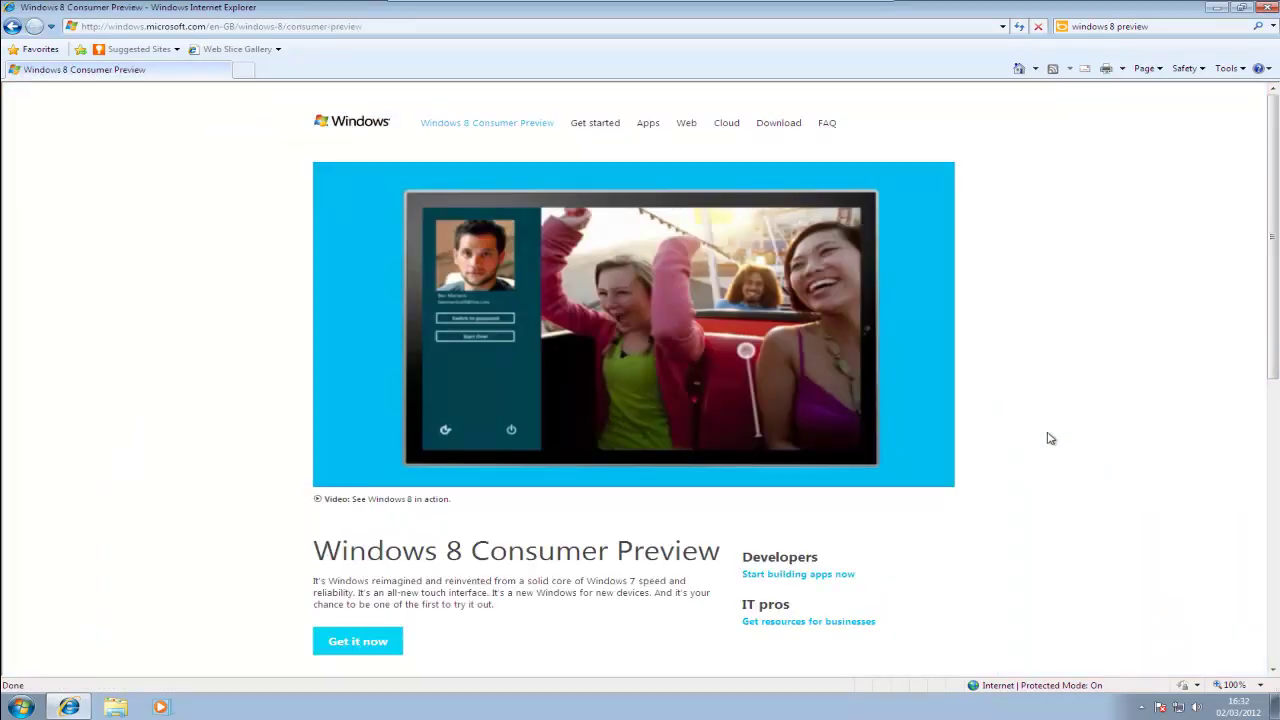
{"action": "scroll", "coordinate": [1040, 460], "scroll_direction": "down", "scroll_amount": 3}
{"action": "scroll", "coordinate": [1033, 475], "scroll_direction": "up", "scroll_amount": 3}
{"action": "scroll", "coordinate": [1002, 487], "scroll_direction": "down", "scroll_amount": 2}
{"action": "scroll", "coordinate": [365, 420], "scroll_direction": "down", "scroll_amount": 3}
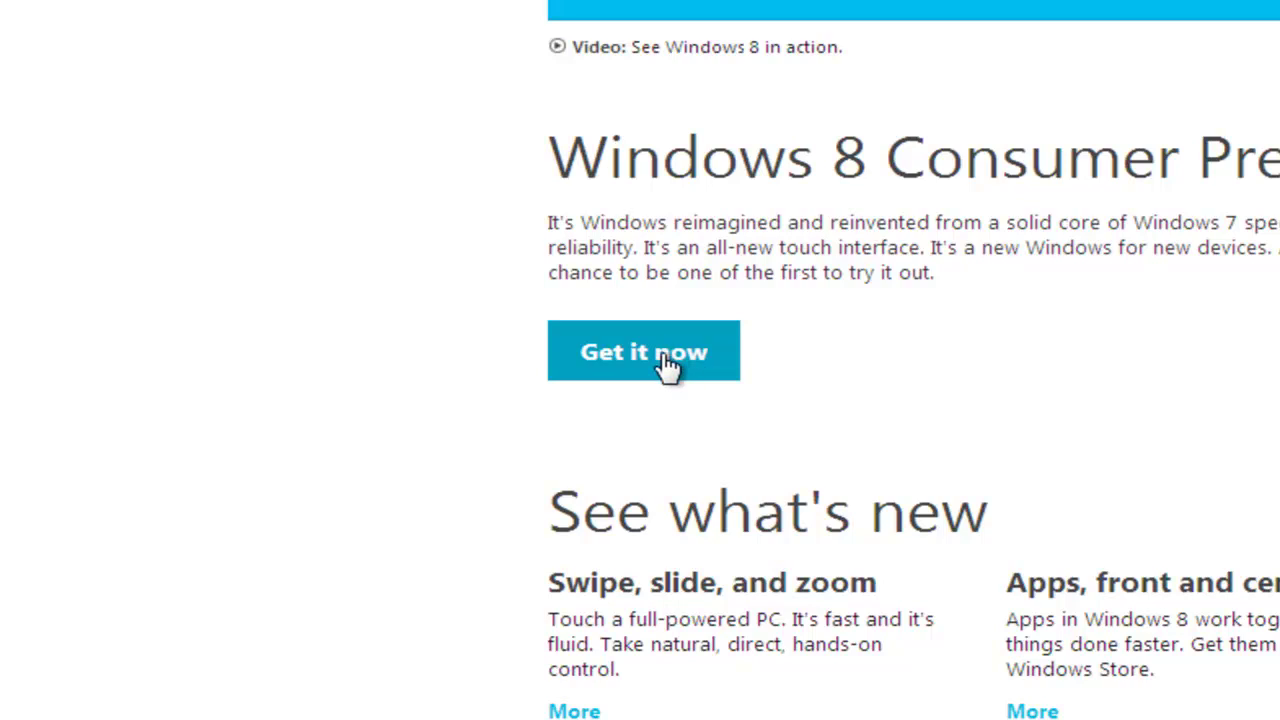
Go to the Download Windows 8 Consumer Preview page and scroll down to its download options.
{"action": "left_click", "coordinate": [676, 383]}
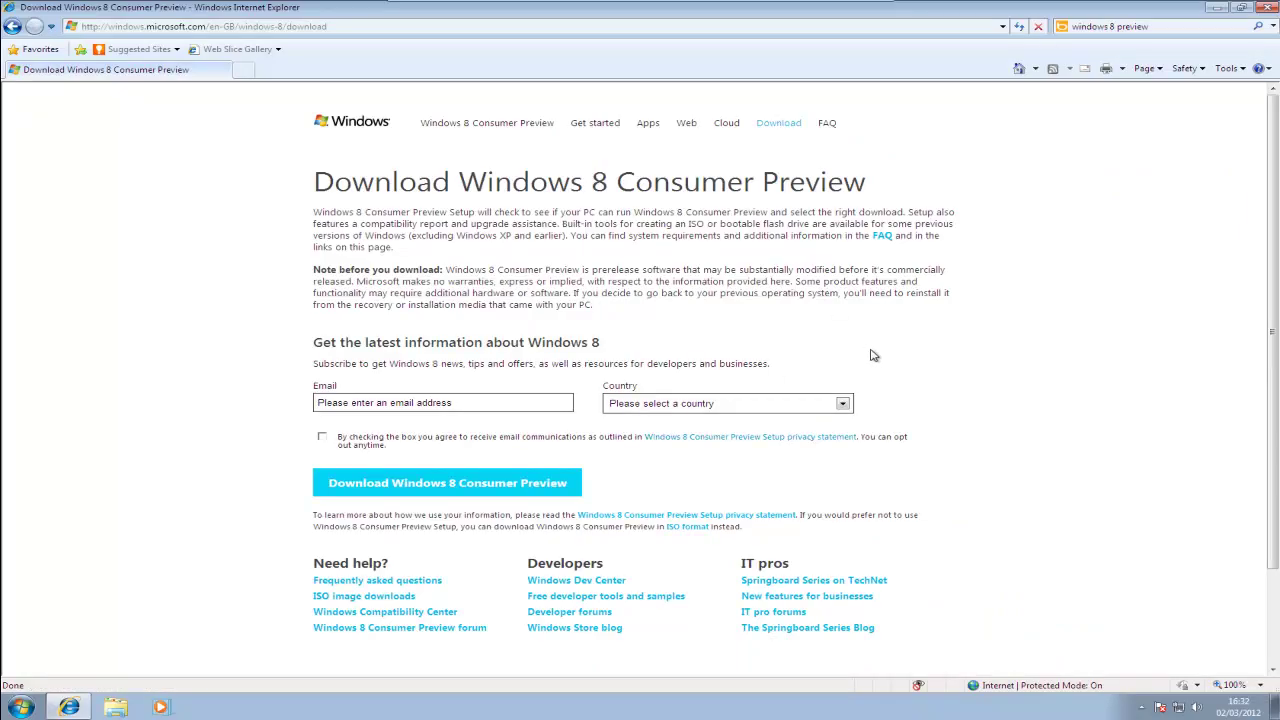
{"action": "scroll", "coordinate": [371, 314], "scroll_direction": "down", "scroll_amount": 2}
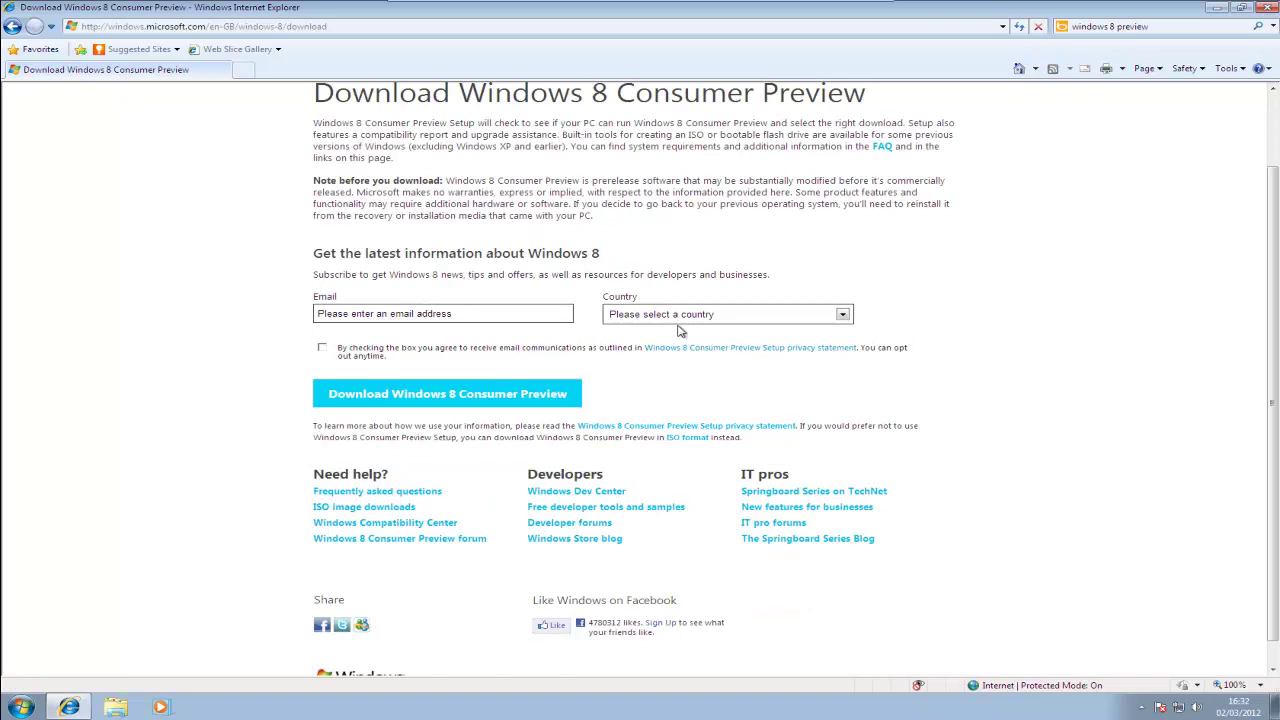
{"action": "scroll", "coordinate": [668, 352], "scroll_direction": "down", "scroll_amount": 1}
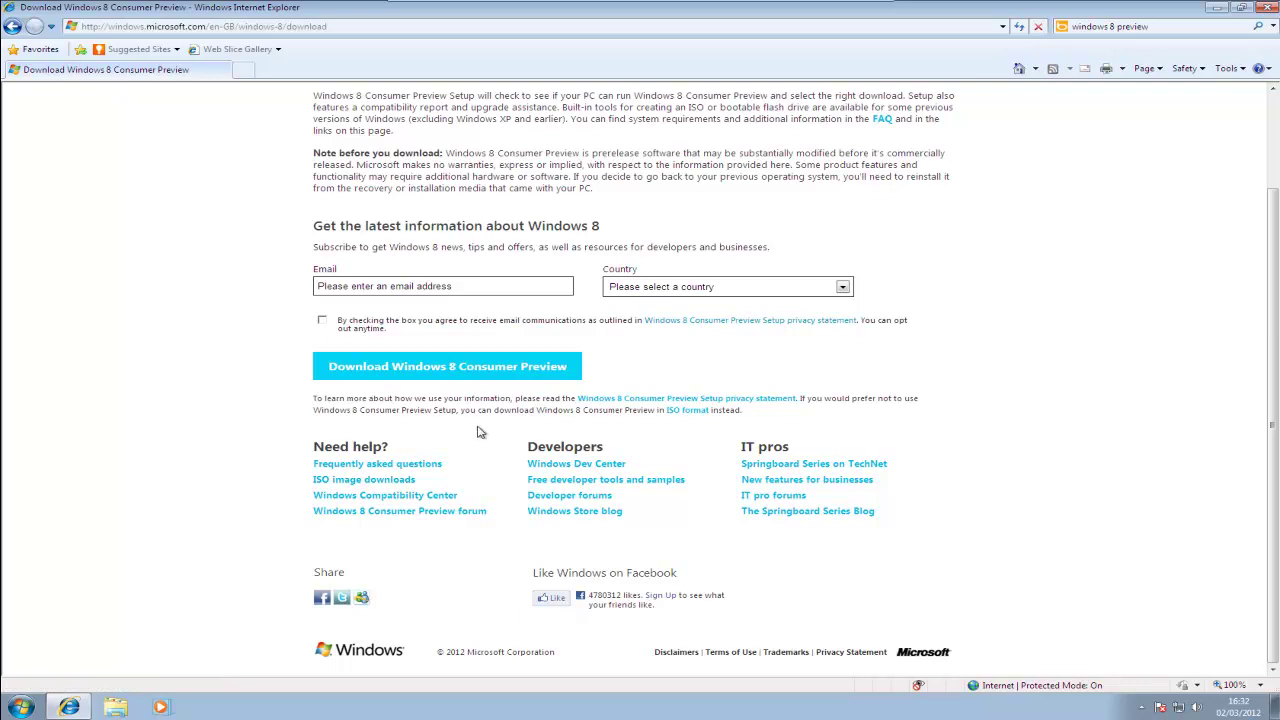
Download and run the Windows 8 Consumer Preview setup, approving it in User Account Control.
{"action": "left_click", "coordinate": [400, 372]}
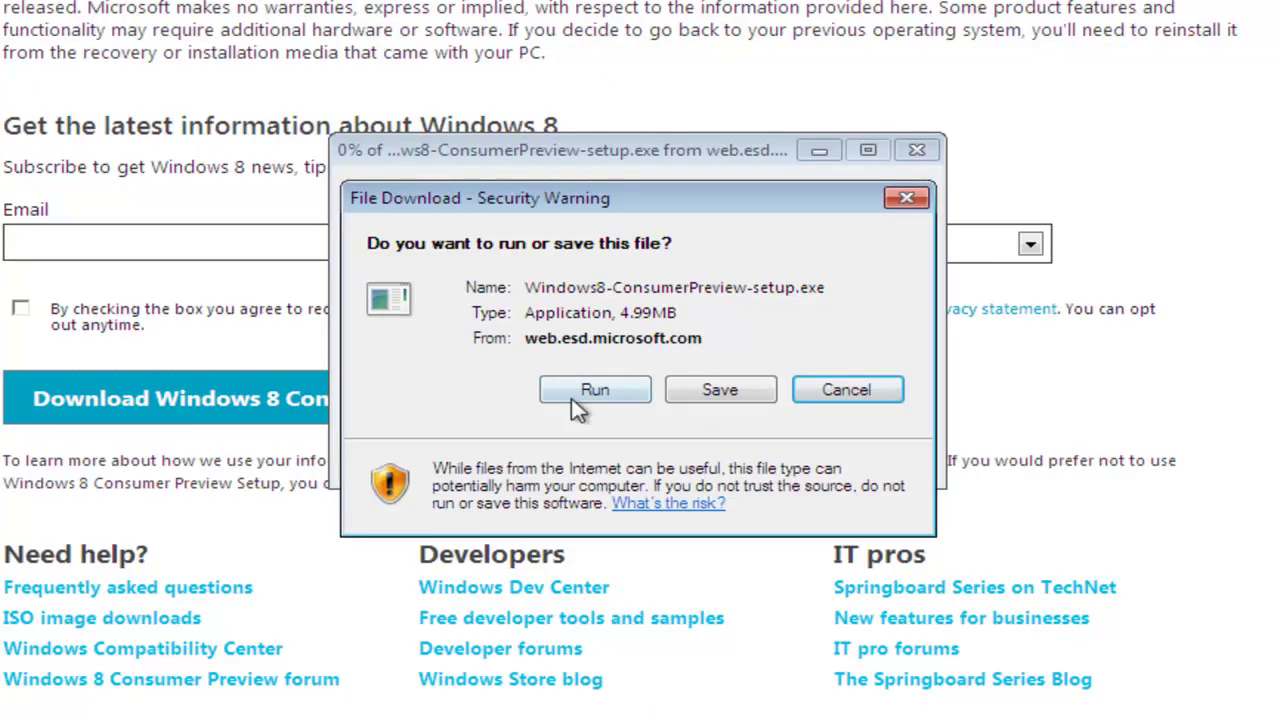
{"action": "left_click", "coordinate": [575, 400]}
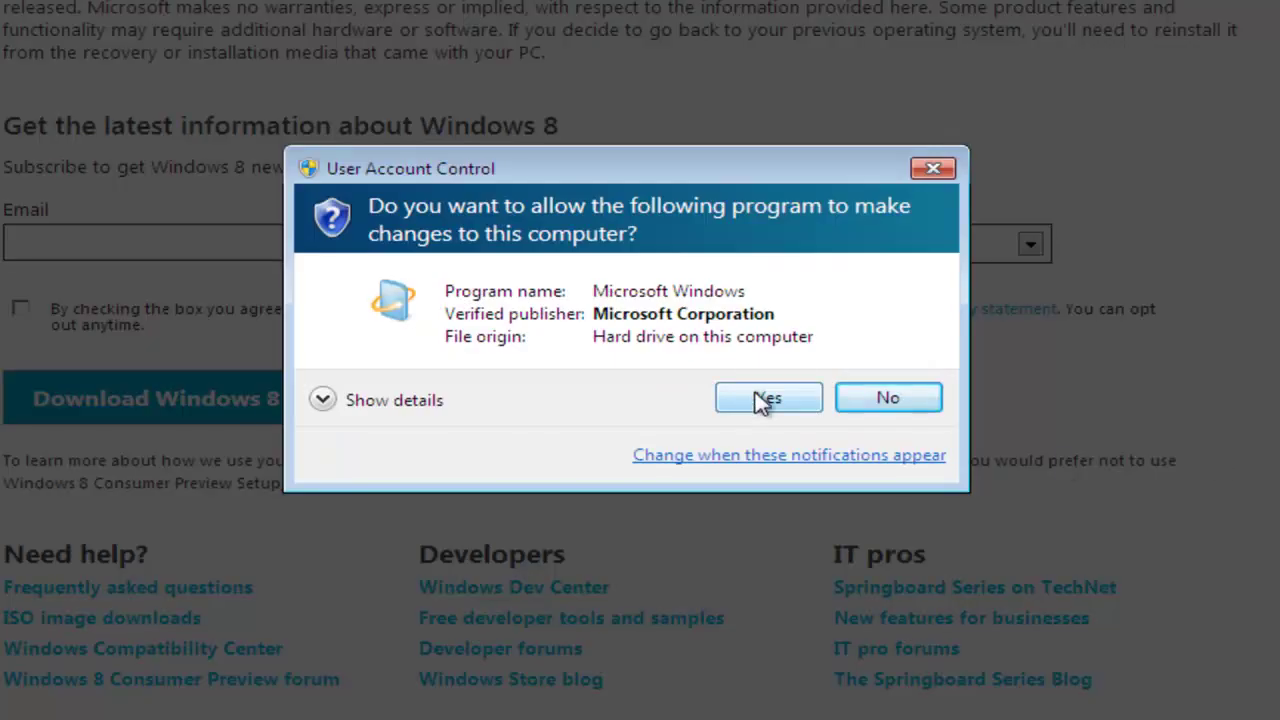
{"action": "left_click", "coordinate": [765, 400]}
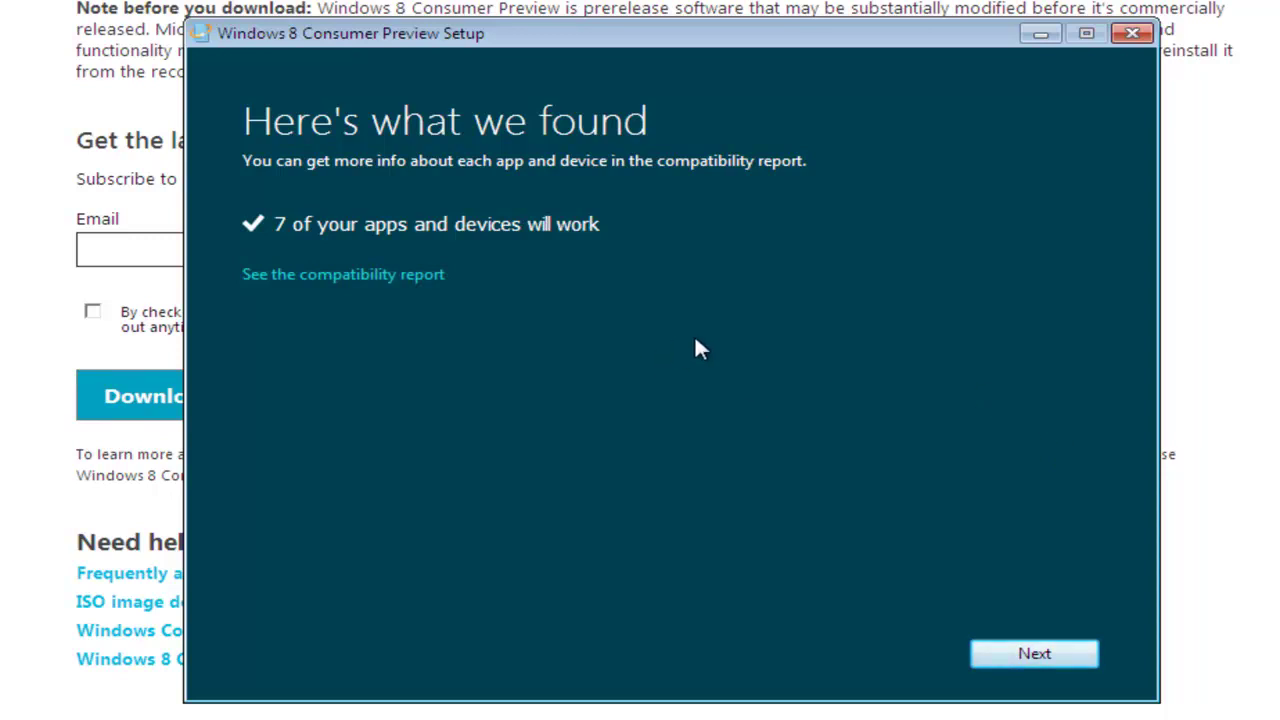
Review the compatibility report showing 7 compatible apps and devices, then continue setup.
{"action": "left_click", "coordinate": [365, 276]}
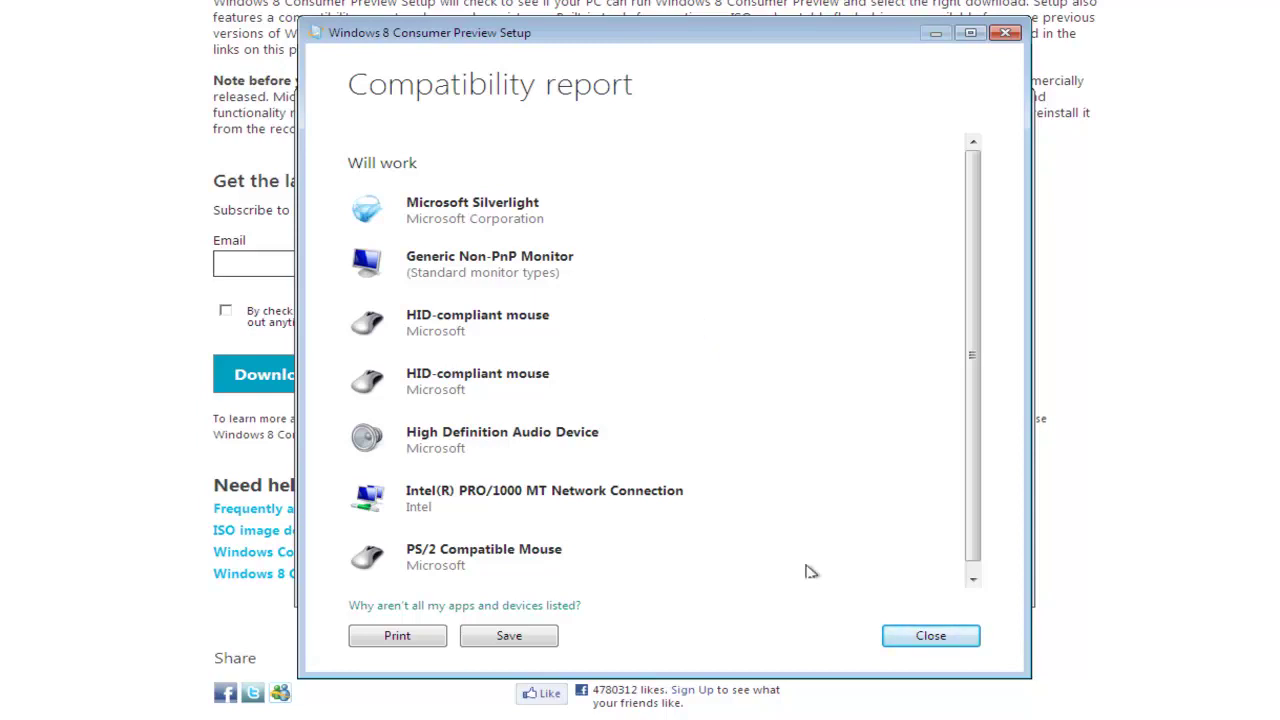
{"action": "left_click", "coordinate": [928, 636]}
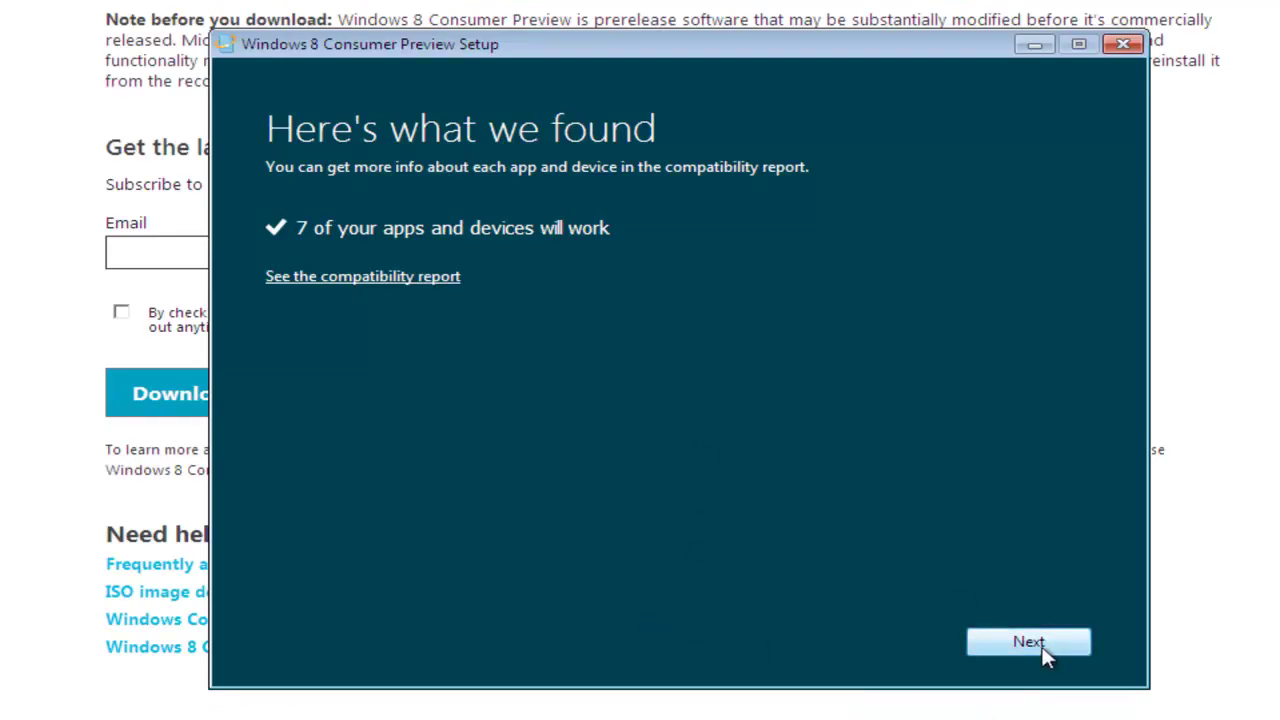
{"action": "left_click", "coordinate": [1042, 645]}
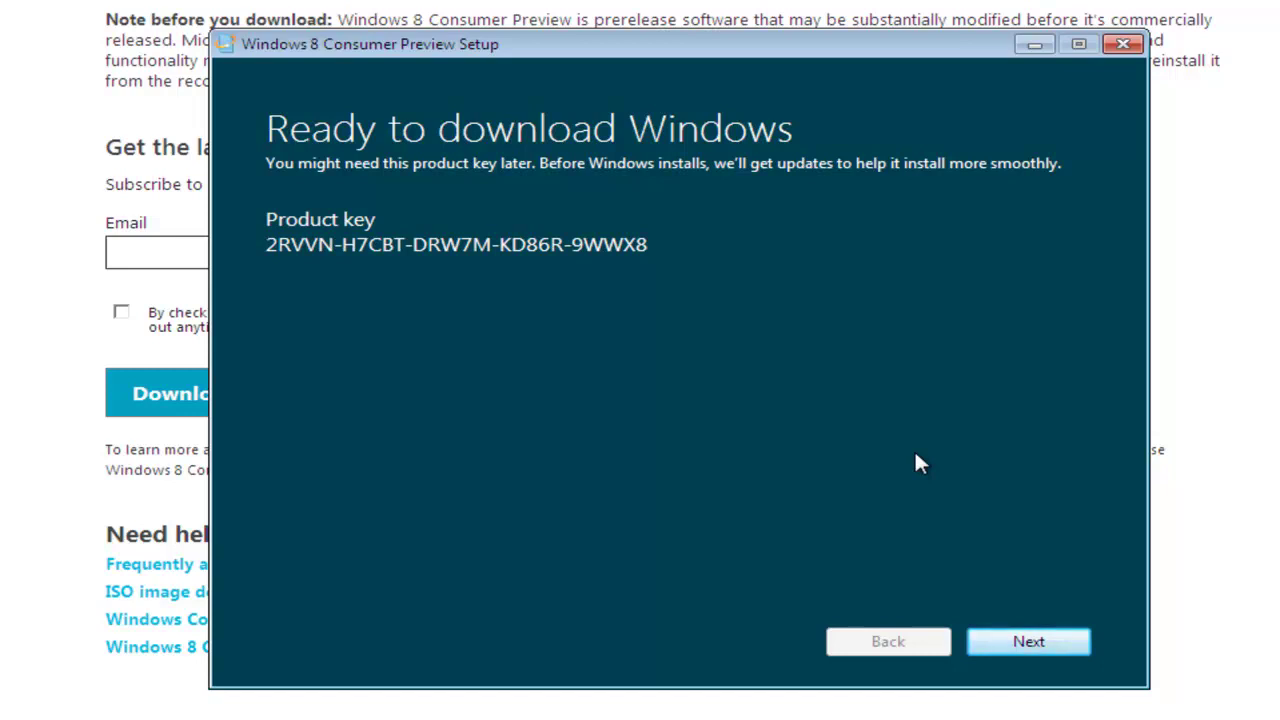
Start downloading Windows 8 Consumer Preview from the Ready to download page.
{"action": "left_click", "coordinate": [1040, 646]}
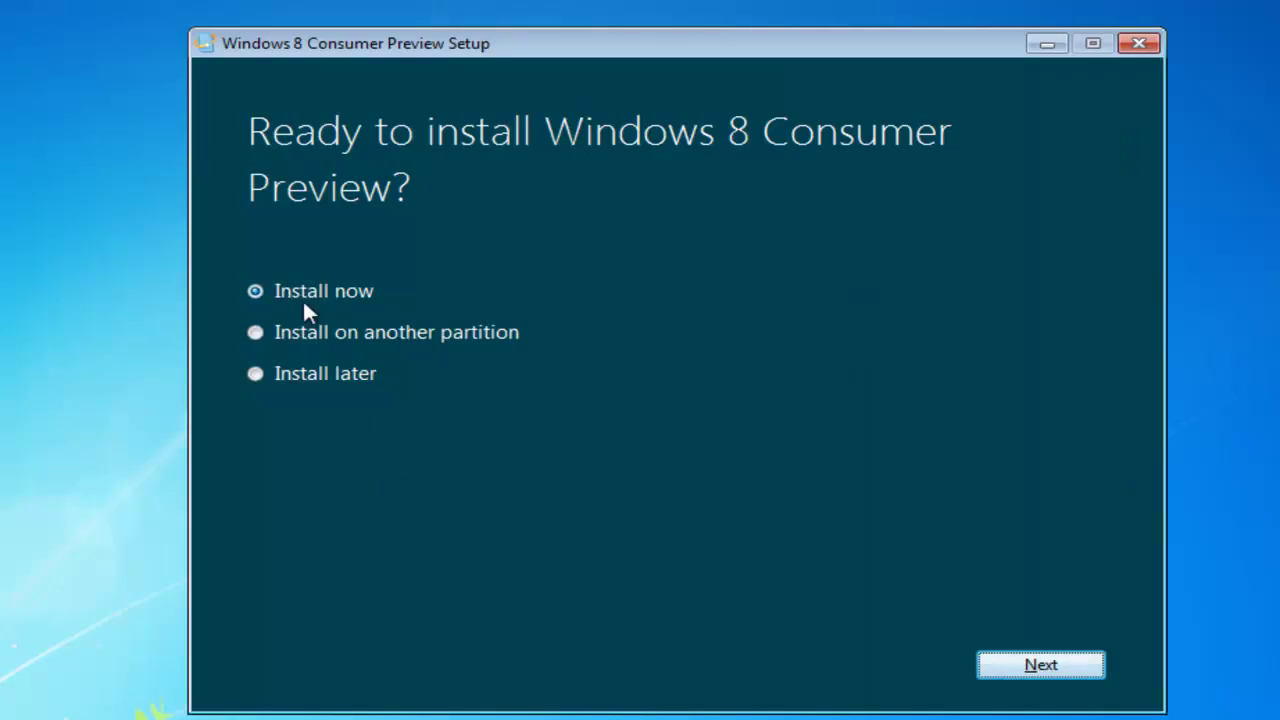
Choose Install now, accept the license terms, and keep nothing from Windows 7.
{"action": "left_click", "coordinate": [1047, 671]}
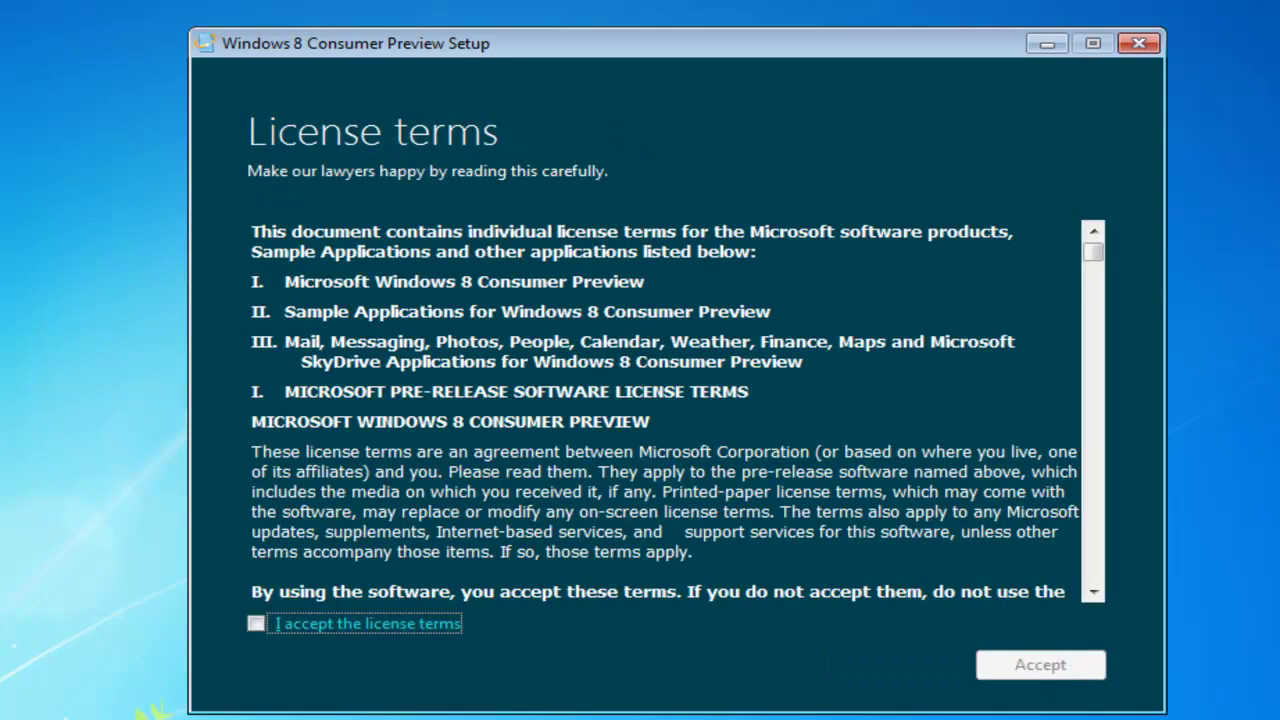
{"action": "left_click", "coordinate": [257, 624]}
{"action": "left_click", "coordinate": [1002, 667]}
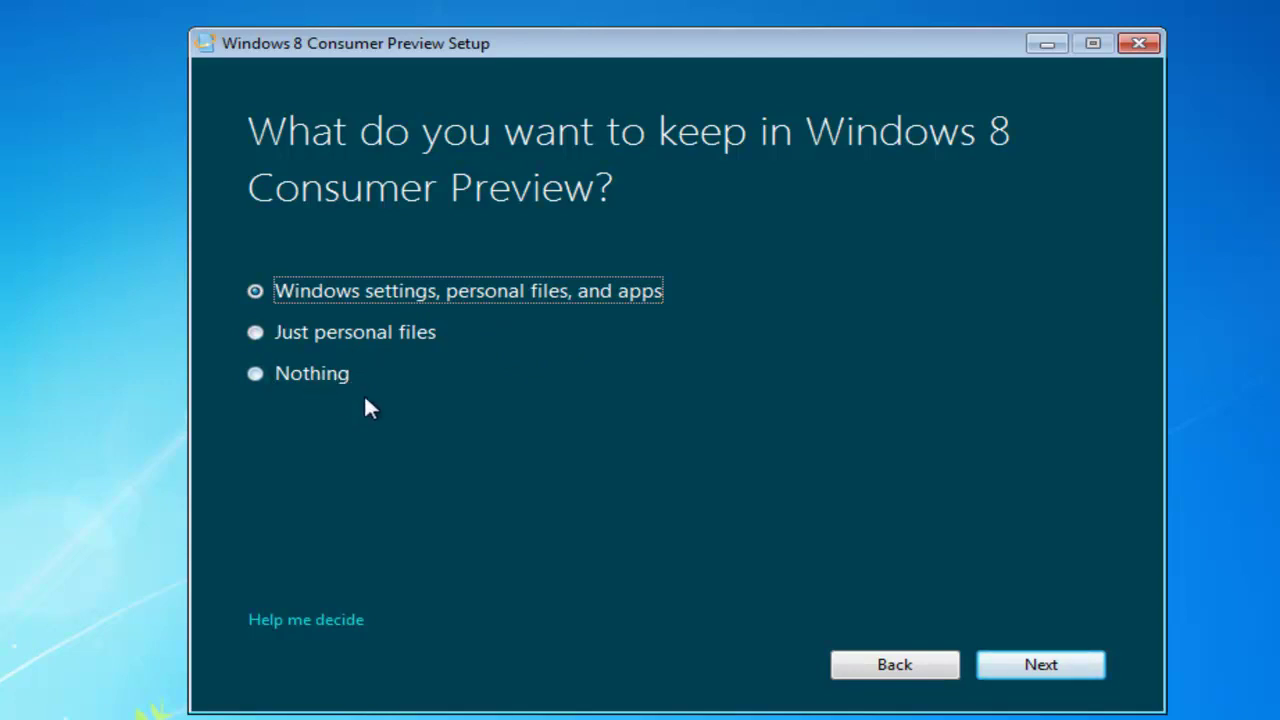
{"action": "left_click", "coordinate": [257, 374]}
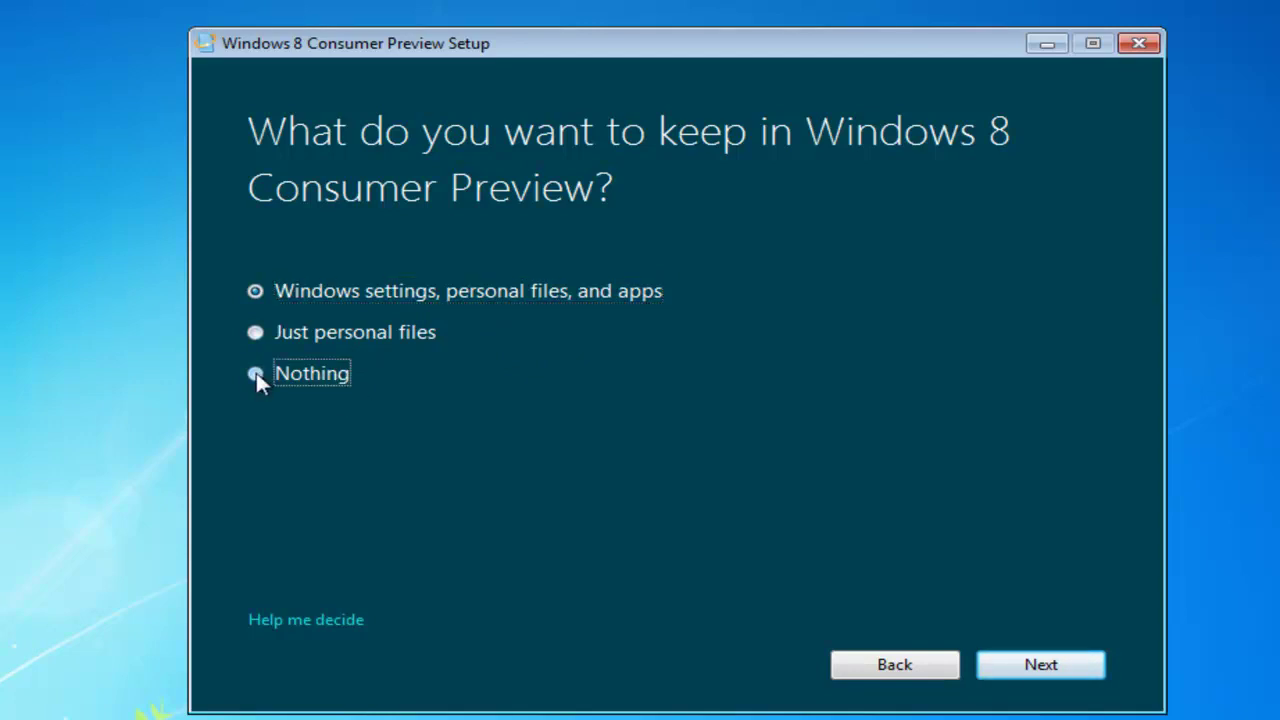
{"action": "left_click", "coordinate": [1041, 666]}
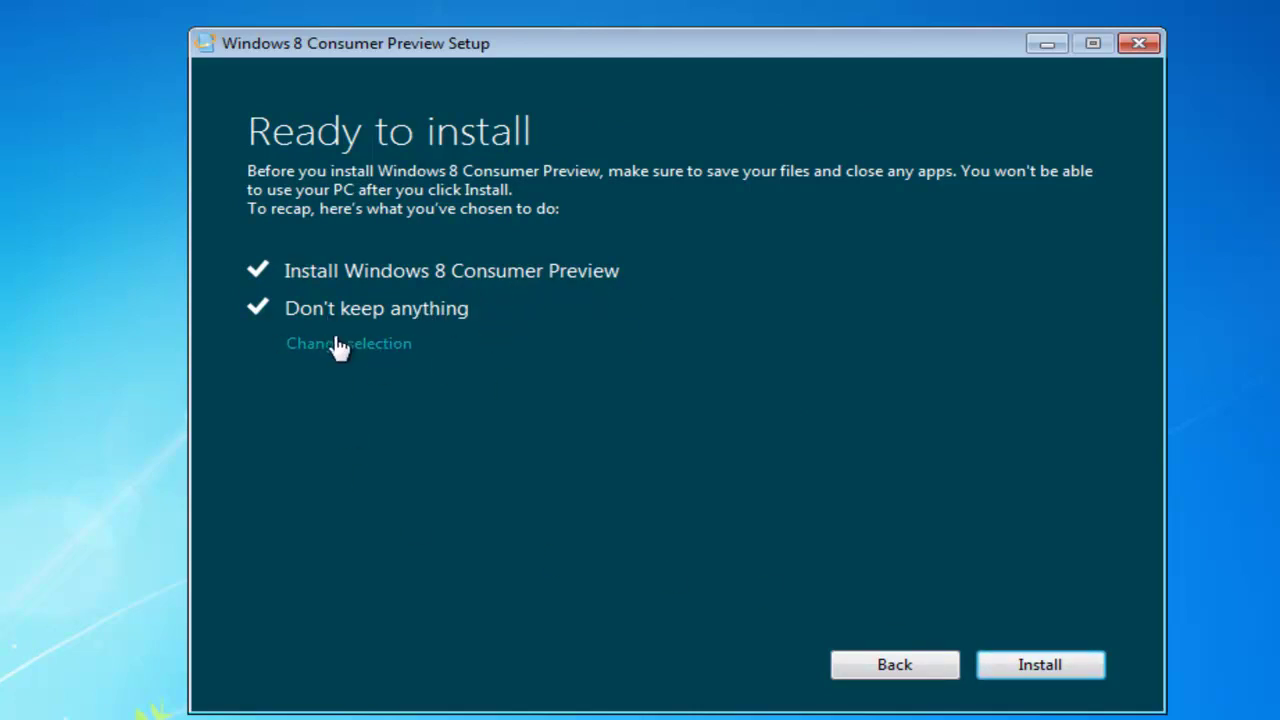
Start the Windows 8 Consumer Preview installation from the Ready to install summary.
{"action": "left_click", "coordinate": [1018, 668]}
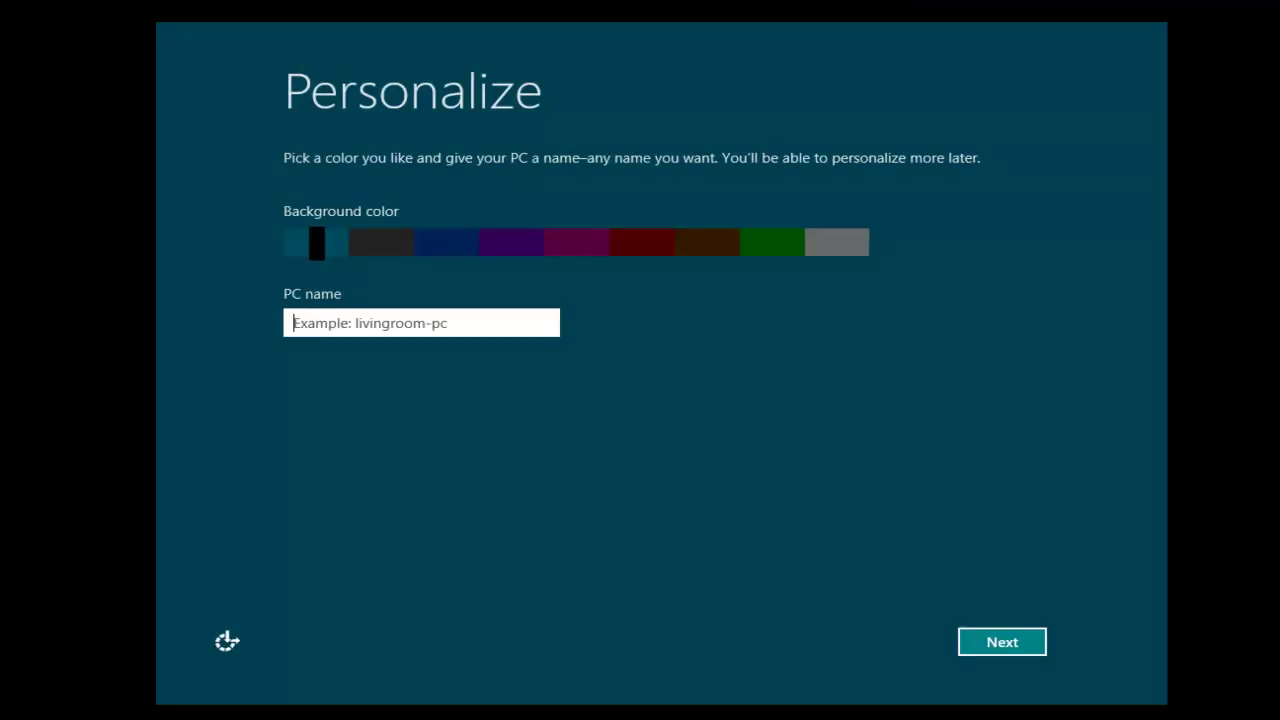
Name the PC 'DIY' and apply the express settings.
{"action": "type", "text": "DIY"}
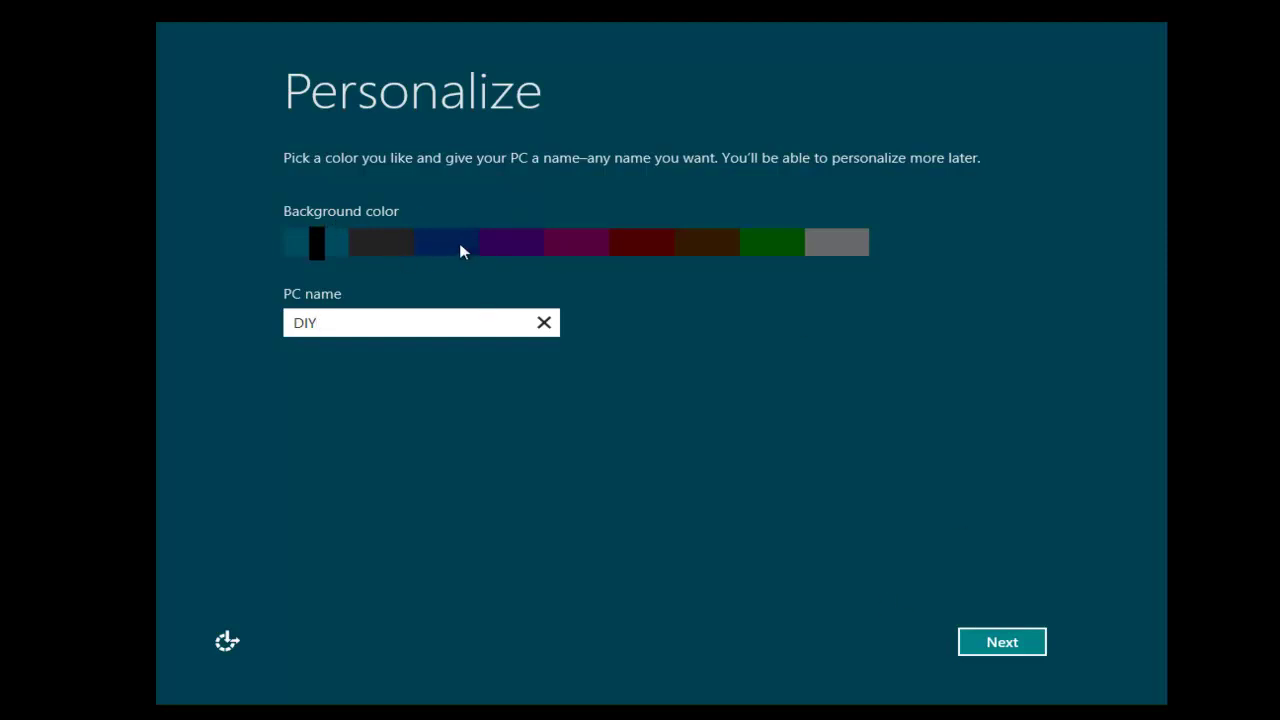
{"action": "left_click", "coordinate": [993, 645]}
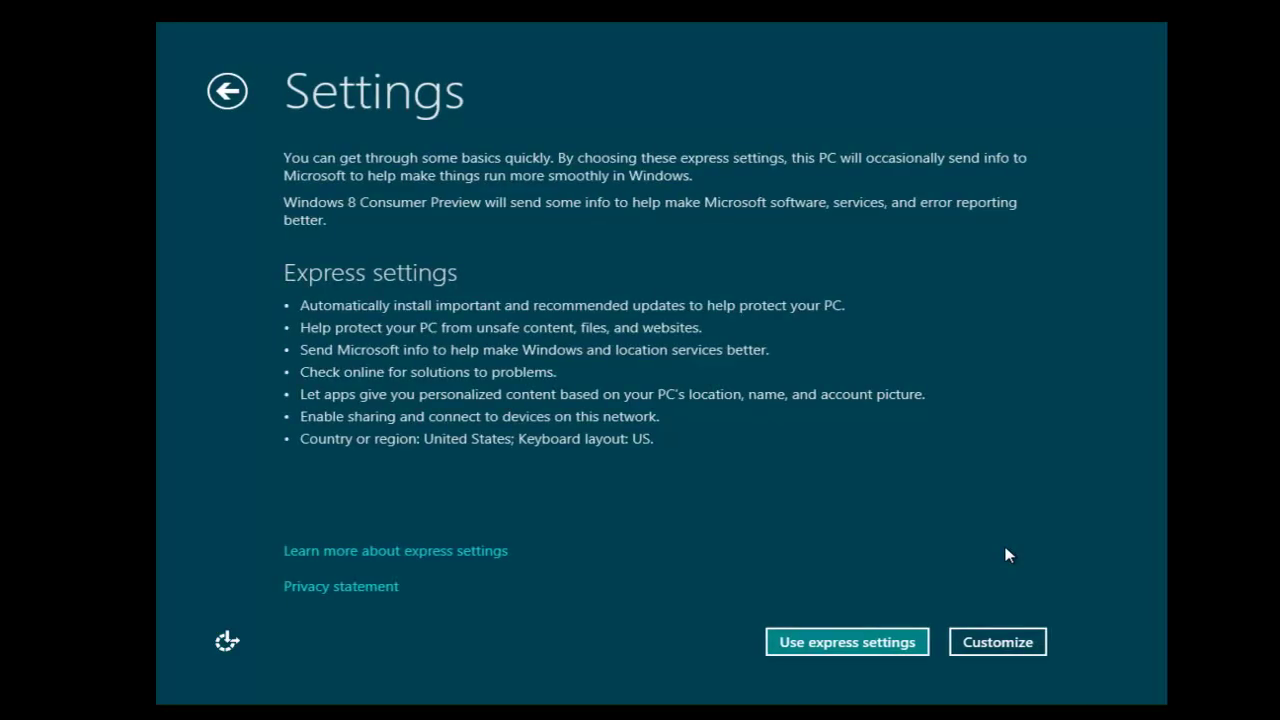
{"action": "left_click", "coordinate": [840, 646]}
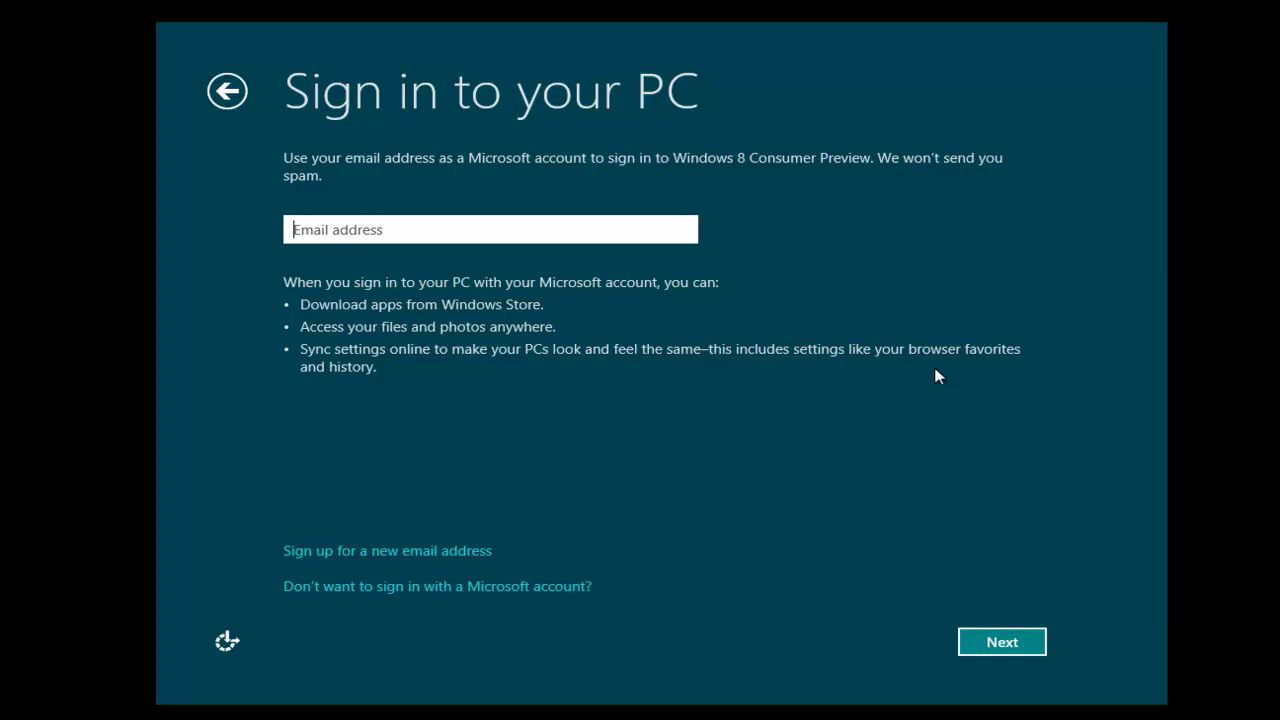
Try signing in with the account e-mail, then finish with a local user name instead.
{"action": "key", "text": "ctrl+v"}
{"action": "left_click", "coordinate": [1004, 645]}
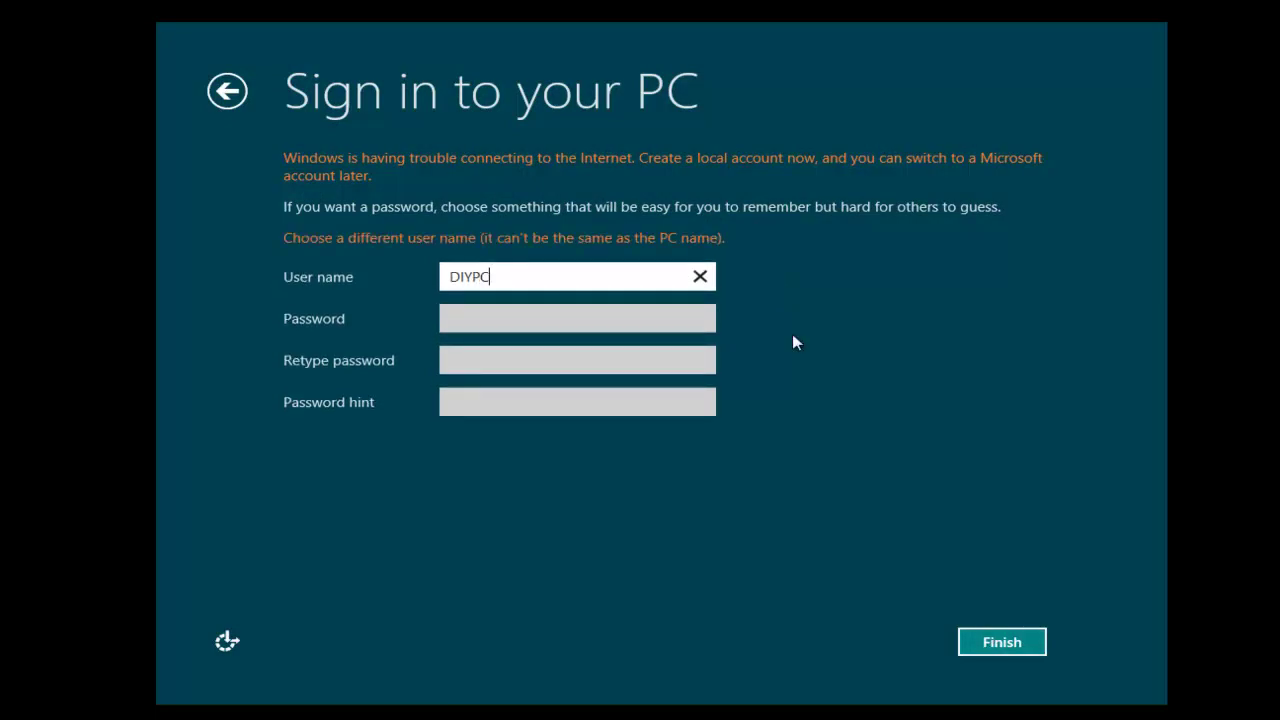
{"action": "type", "text": "R"}
{"action": "key", "text": "Return"}
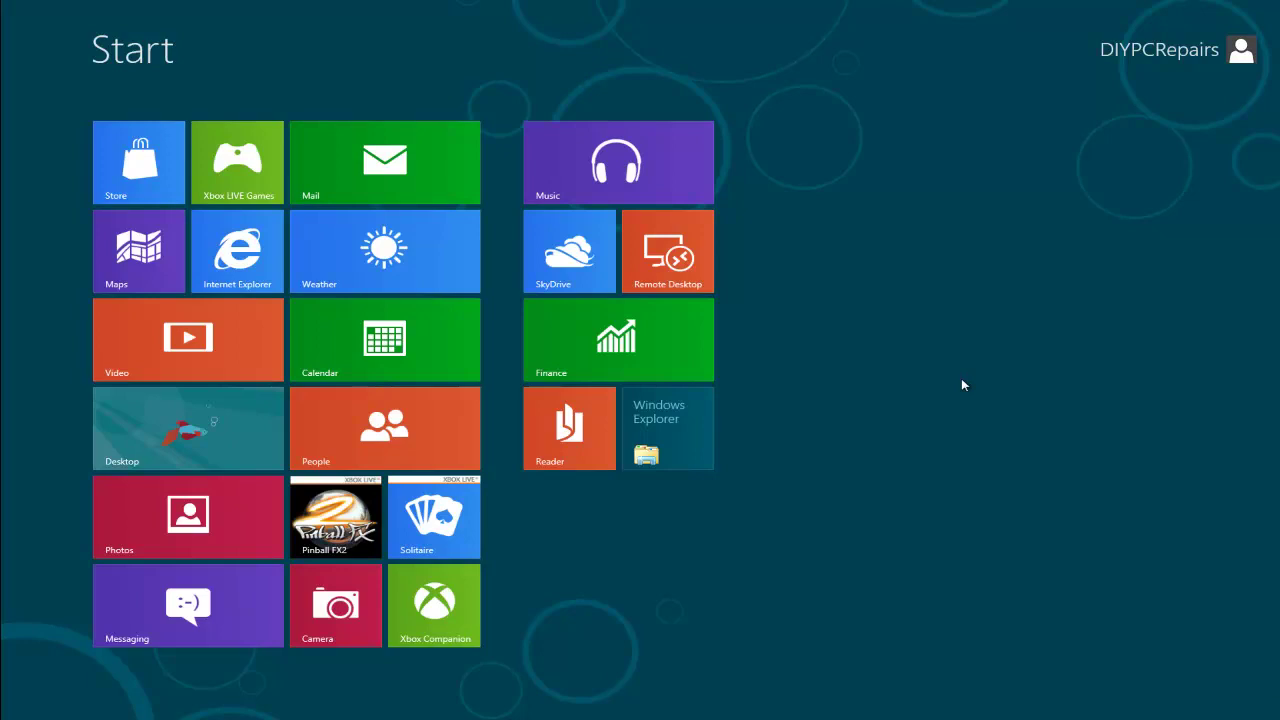
Open the Settings charm from the charms bar on the Start screen.
{"action": "mouse_move", "coordinate": [1278, 718]}
{"action": "mouse_move", "coordinate": [1262, 495]}
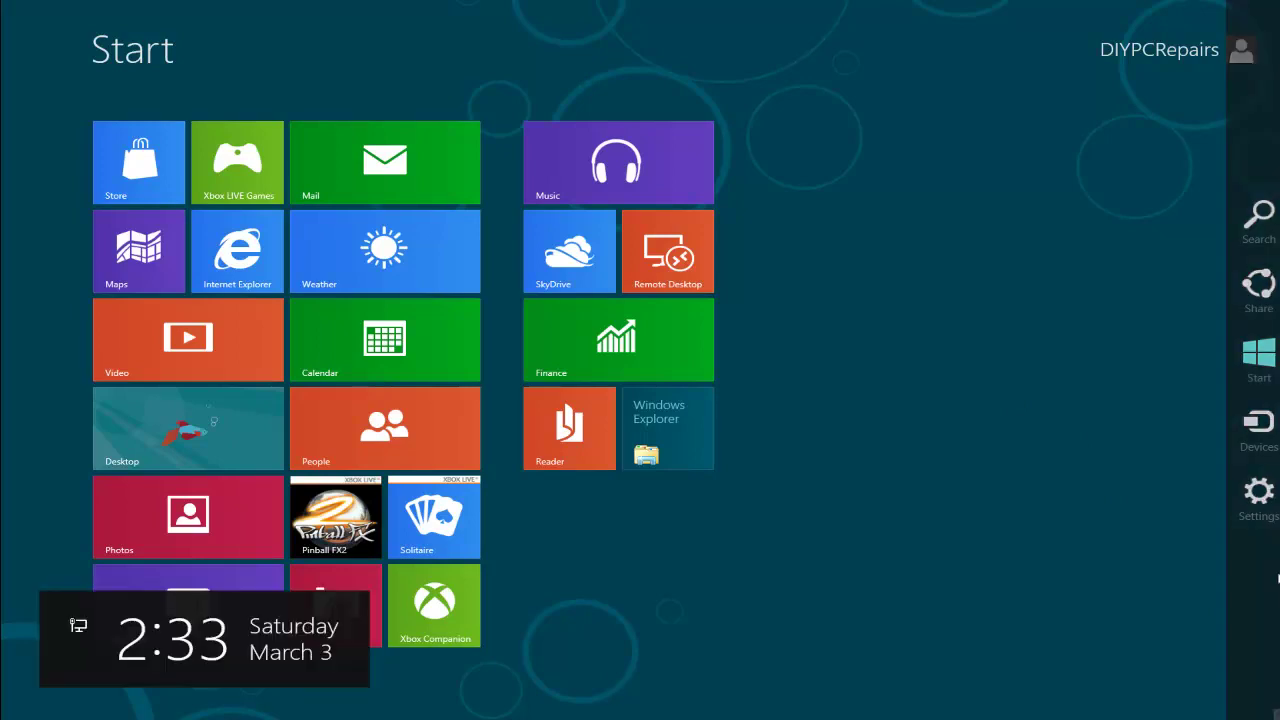
{"action": "left_click", "coordinate": [1257, 495]}
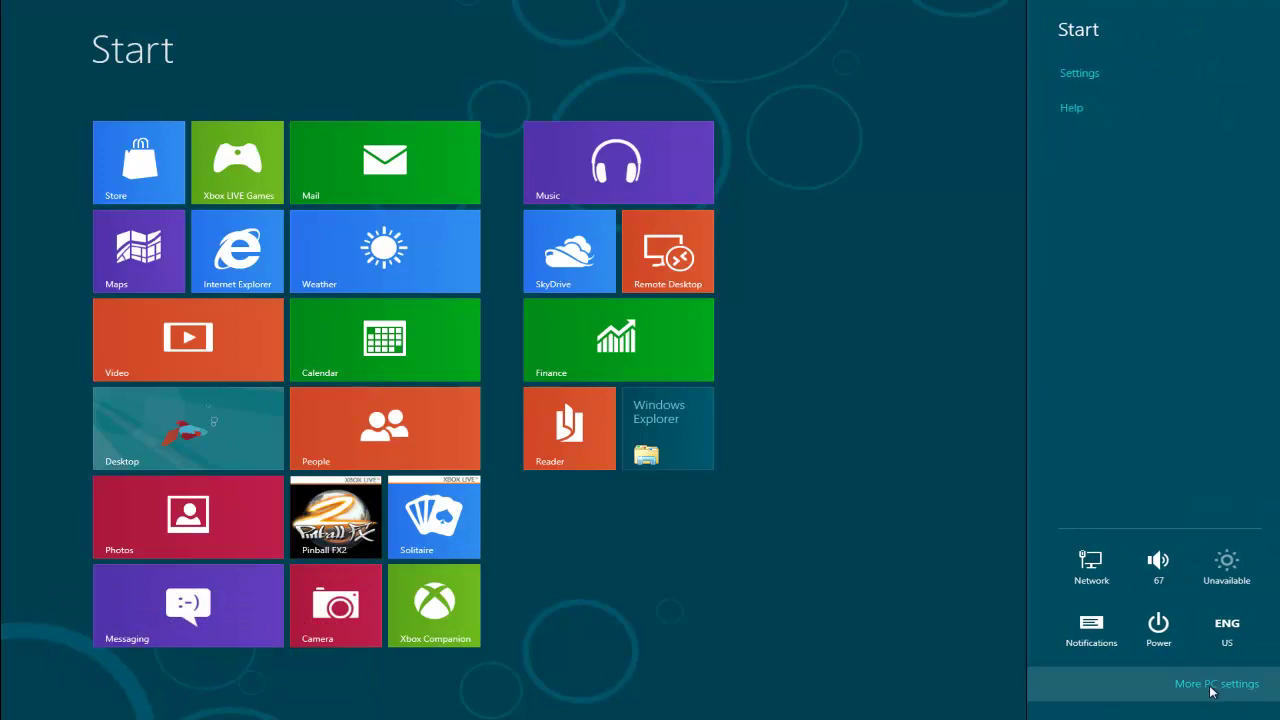
Go to Users in PC settings and start switching to a Microsoft account.
{"action": "left_click", "coordinate": [1212, 688]}
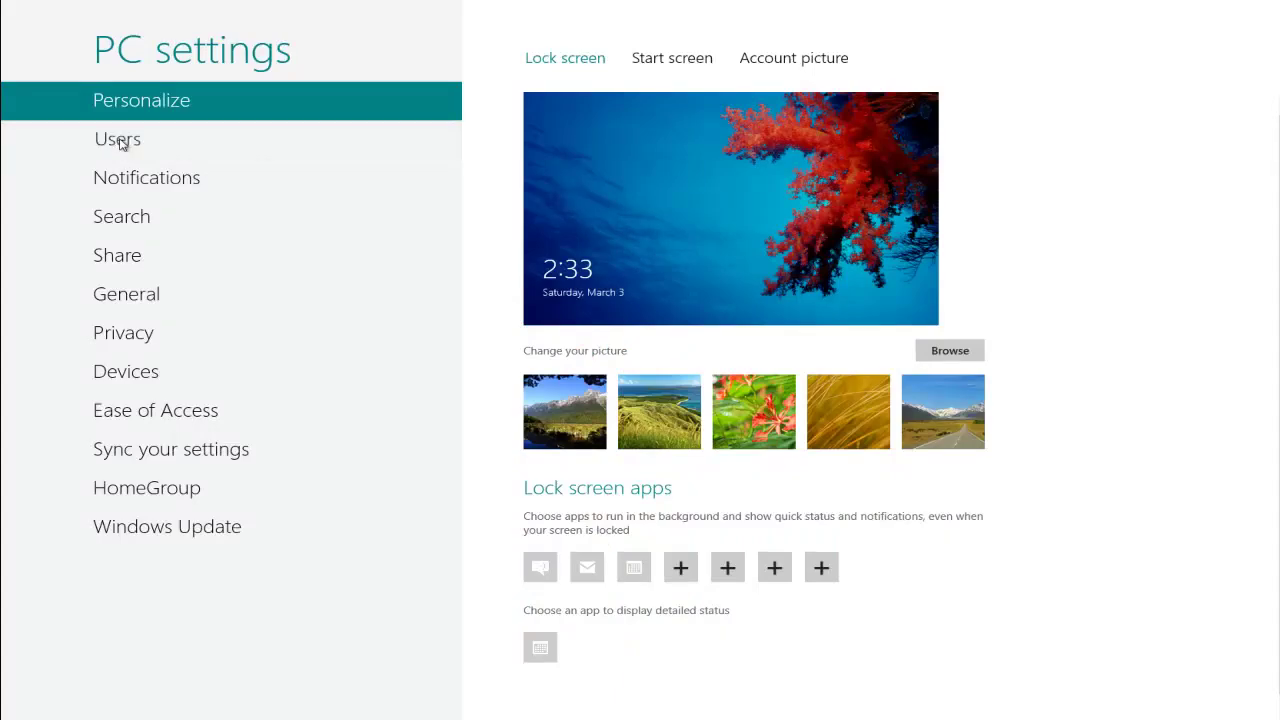
{"action": "left_click", "coordinate": [121, 141]}
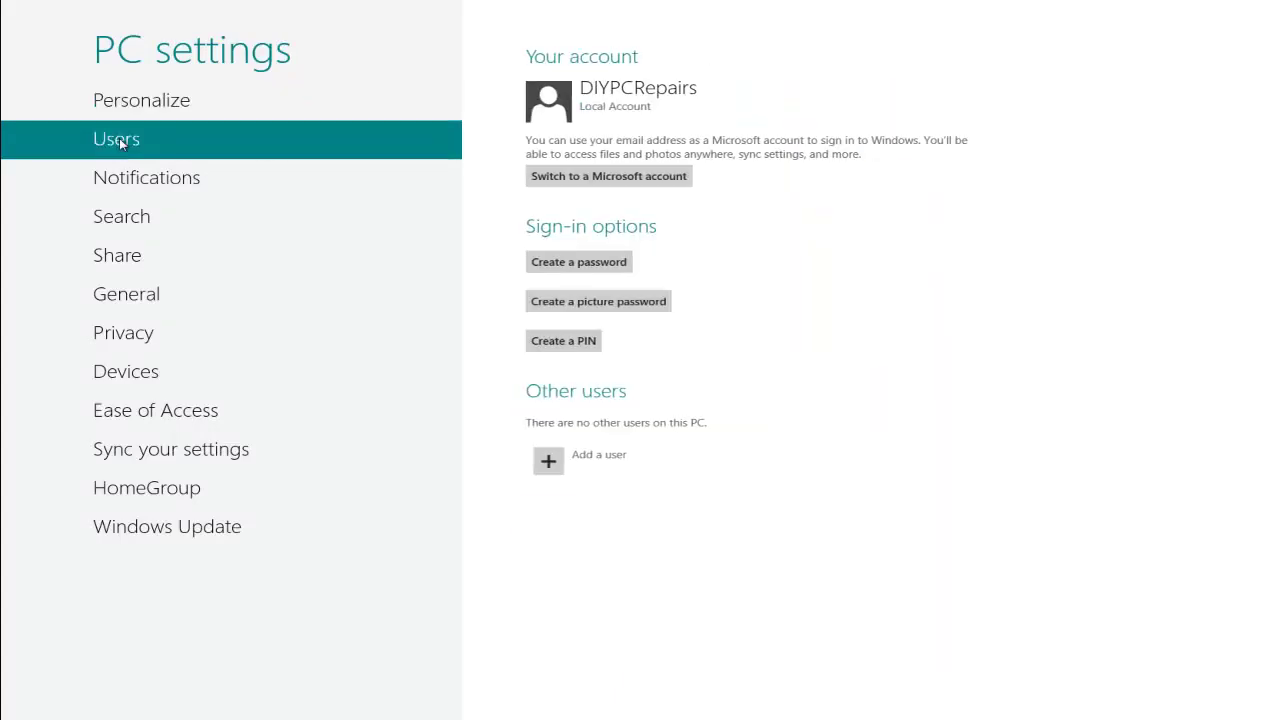
{"action": "left_click", "coordinate": [583, 177]}
Enter the account e-mail, password and security info, and finish the Microsoft account switch.
{"action": "key", "text": "Return"}
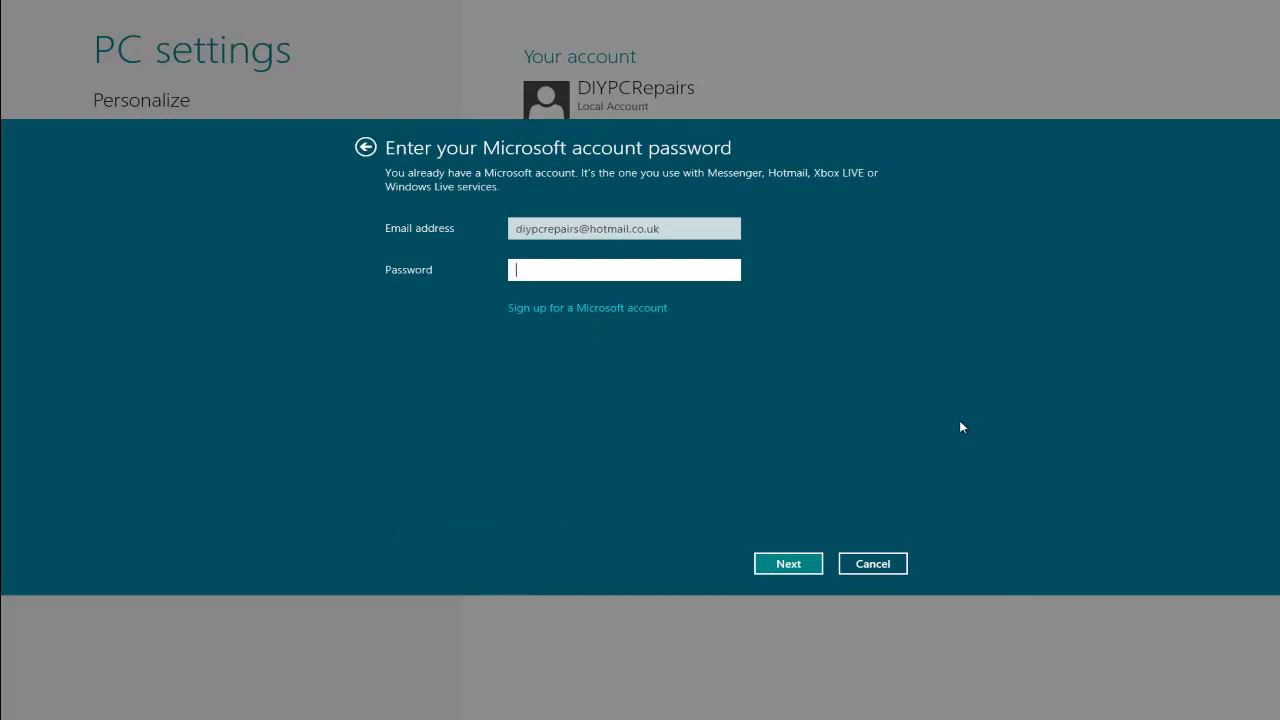
{"action": "type", "text": "•••••••••"}
{"action": "key", "text": "Return"}
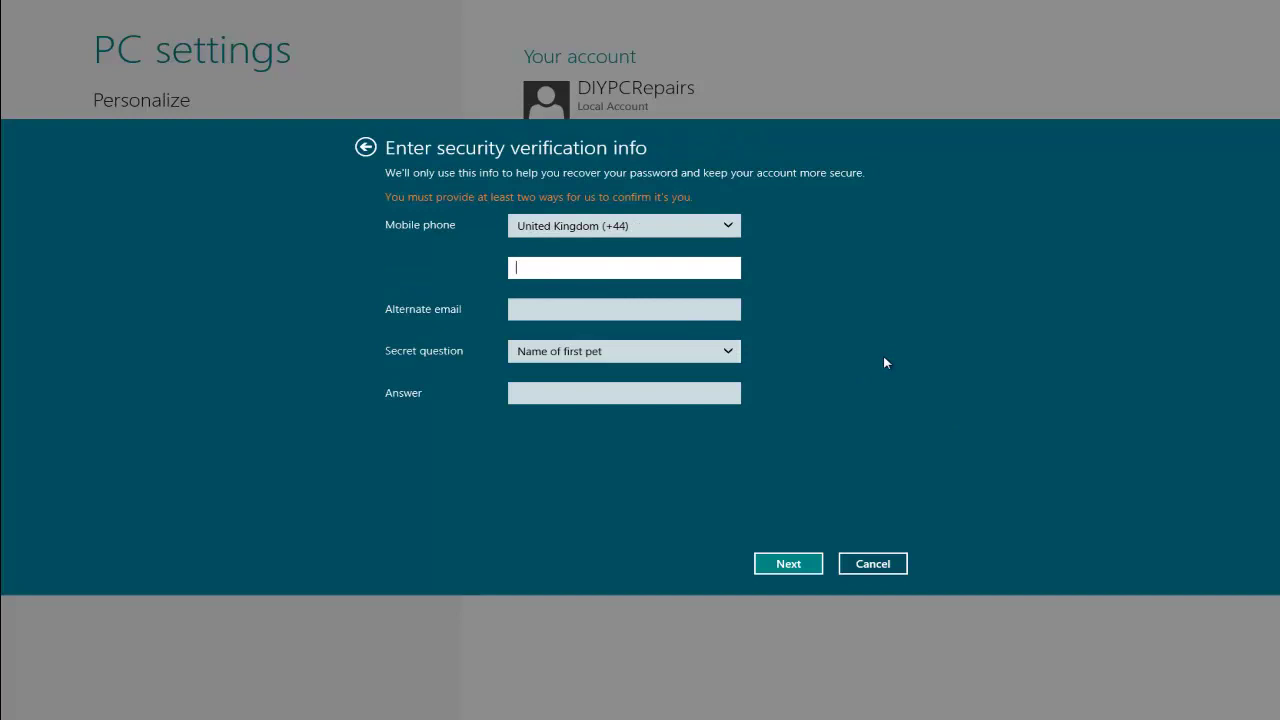
{"action": "left_click", "coordinate": [798, 563]}
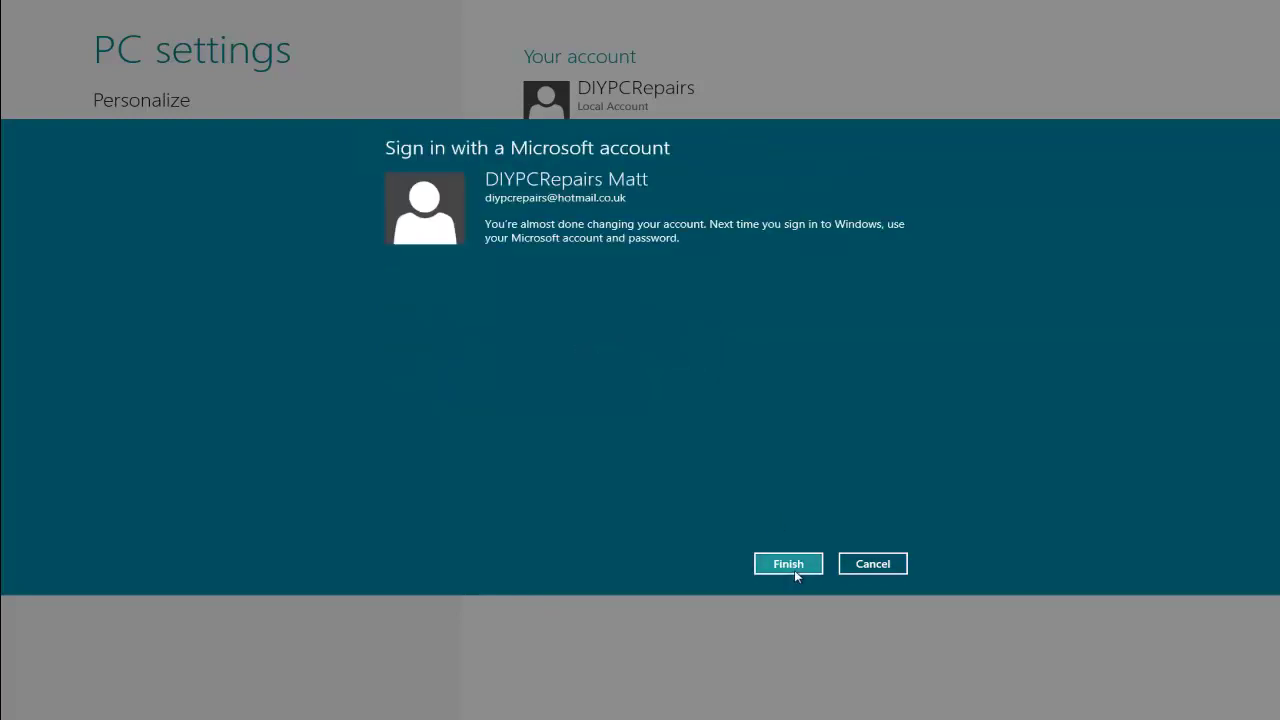
{"action": "left_click", "coordinate": [795, 571]}
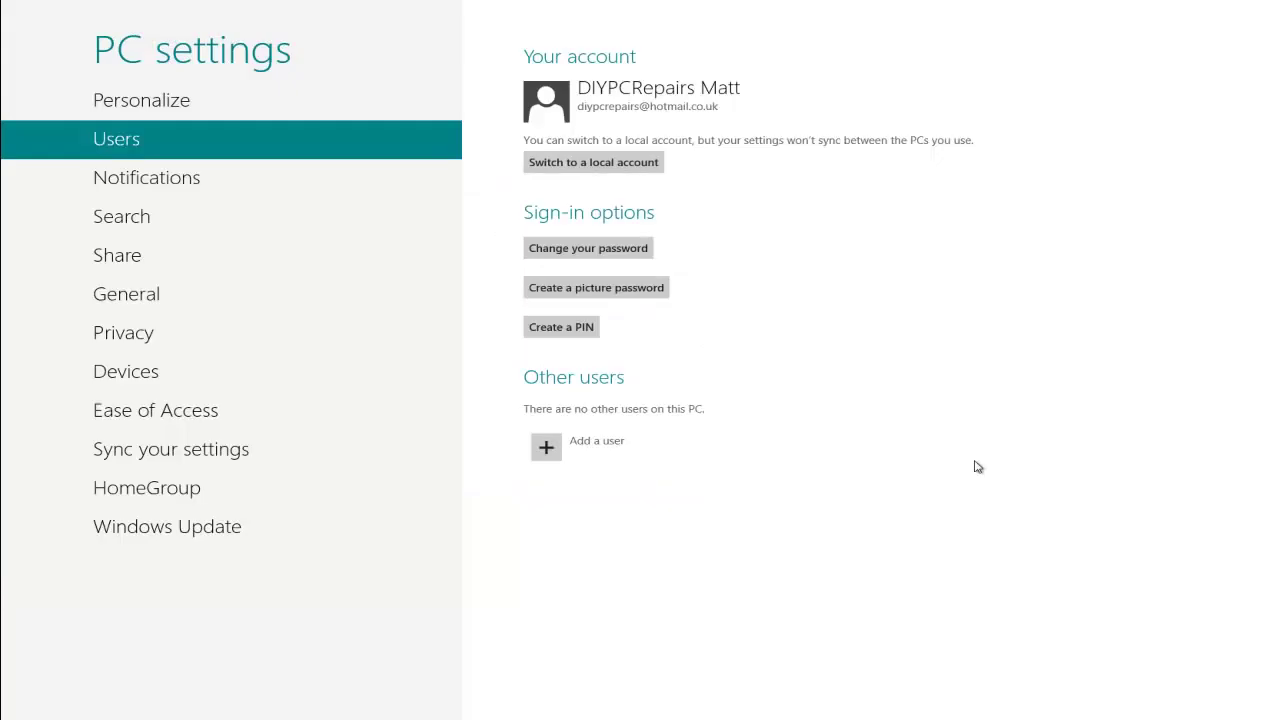
Return to the Start screen, now signed in with the Microsoft account.
{"action": "key", "text": "super"}
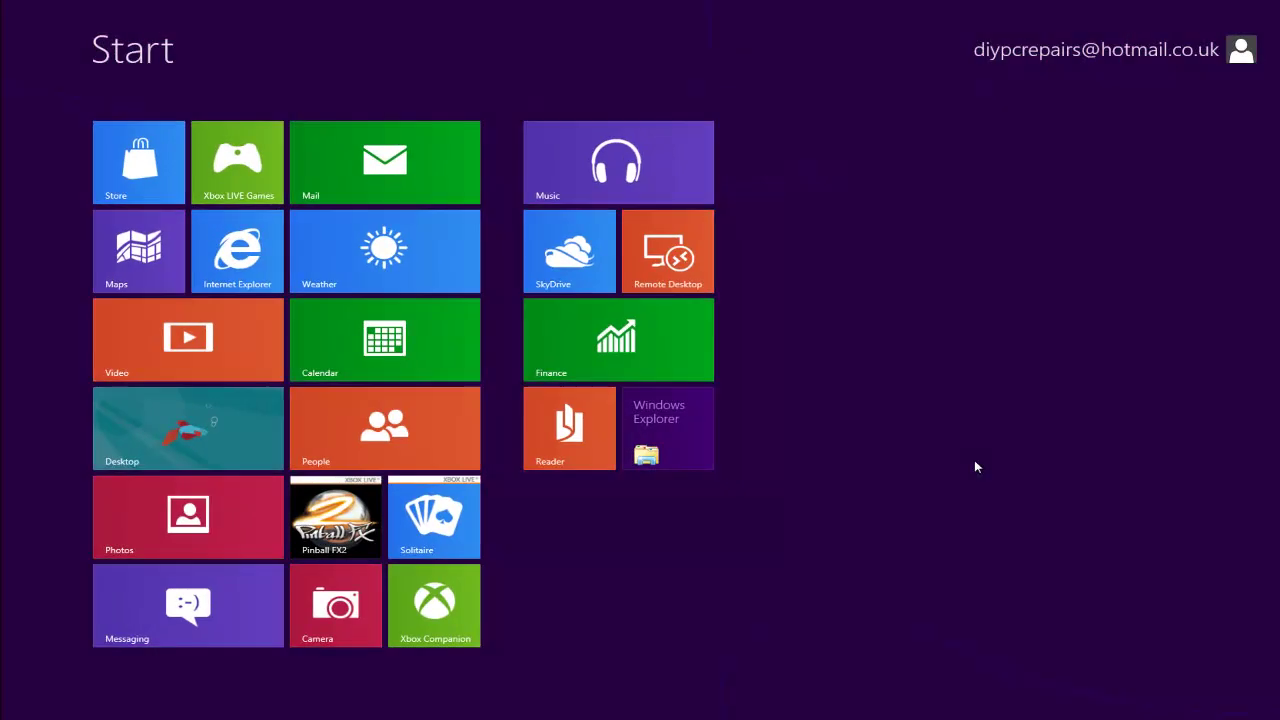